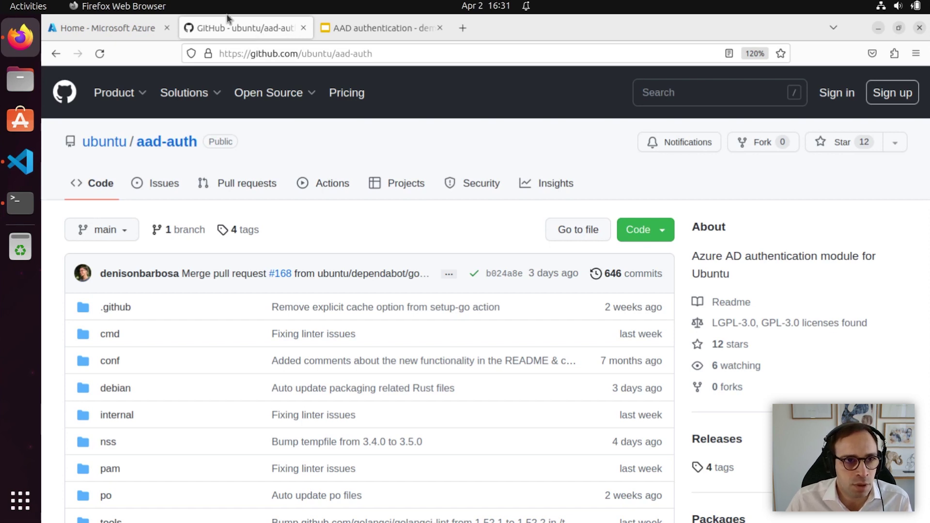
# - Open the Canonical login app's Overview via Azure Active Directory > App registrations in the Azure portal
pyautogui.click(112, 27)
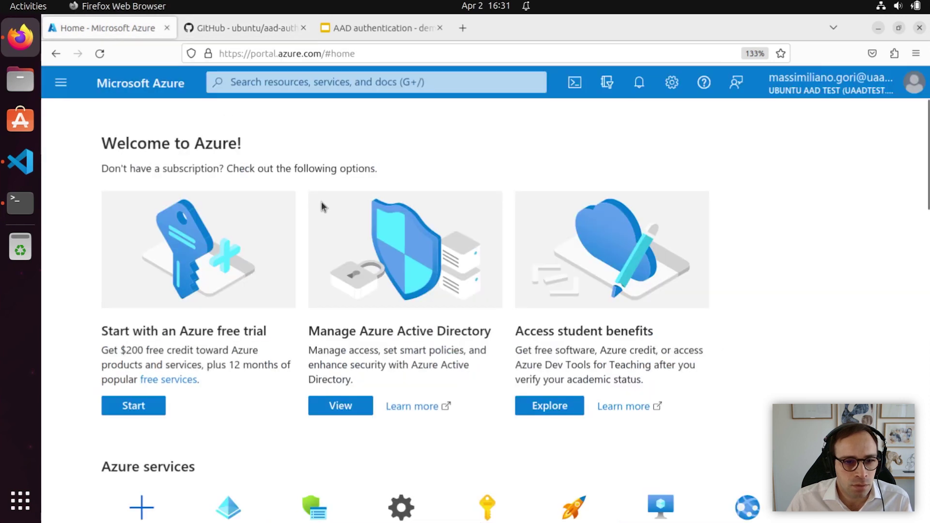
pyautogui.scroll(-3, 322, 201)
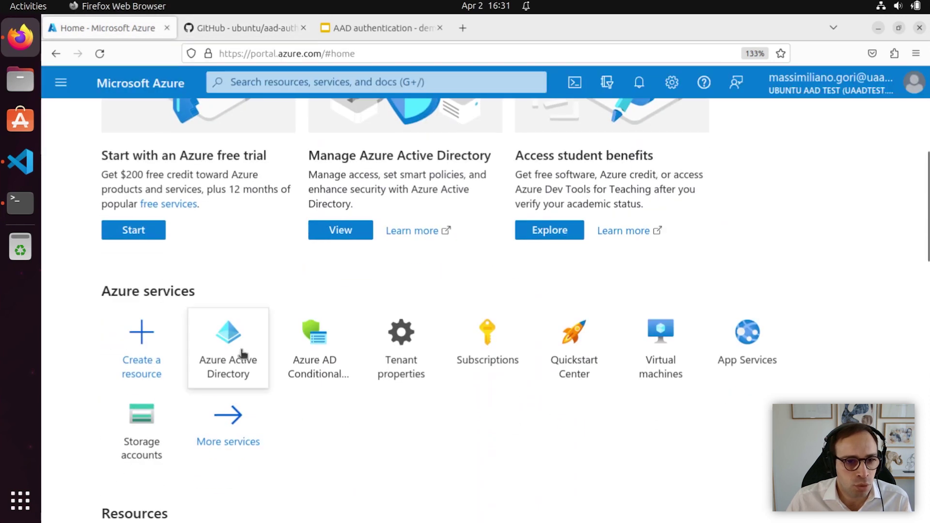
pyautogui.click(240, 355)
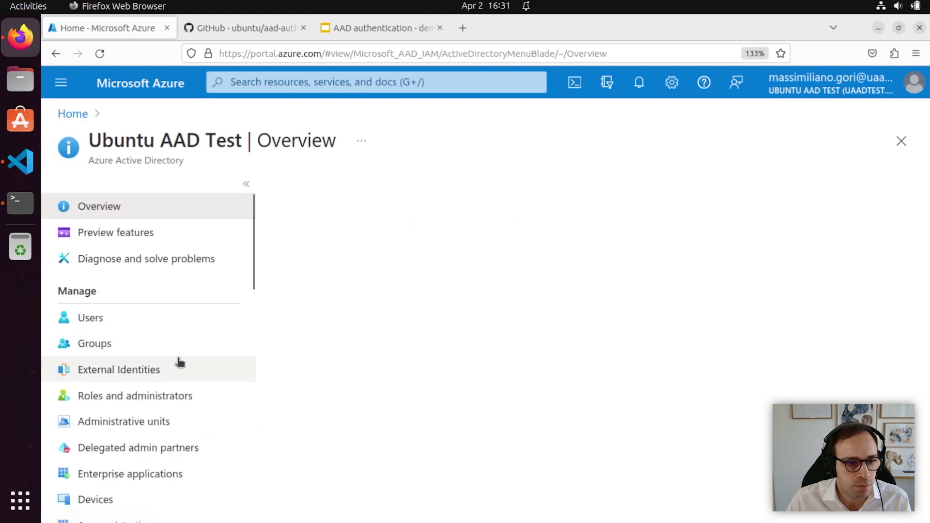
pyautogui.scroll(-2, 179, 363)
pyautogui.click(132, 442)
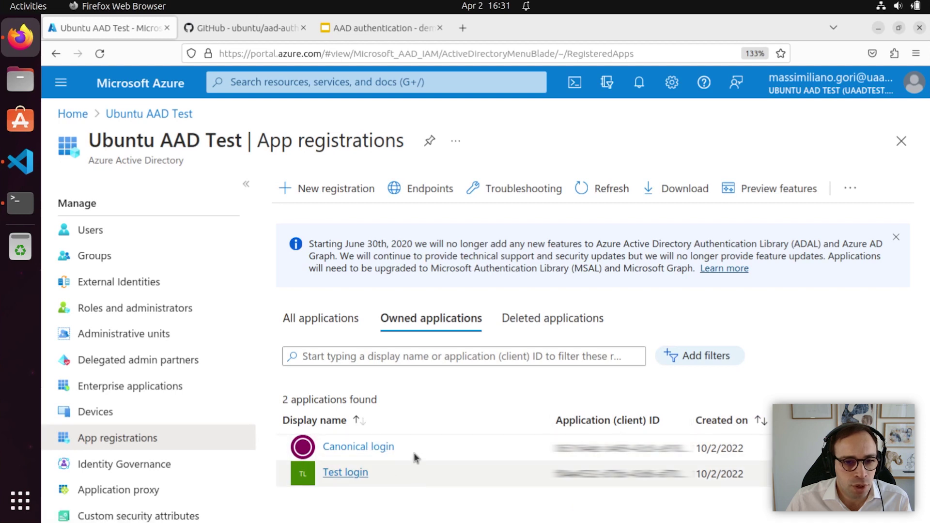
pyautogui.click(377, 447)
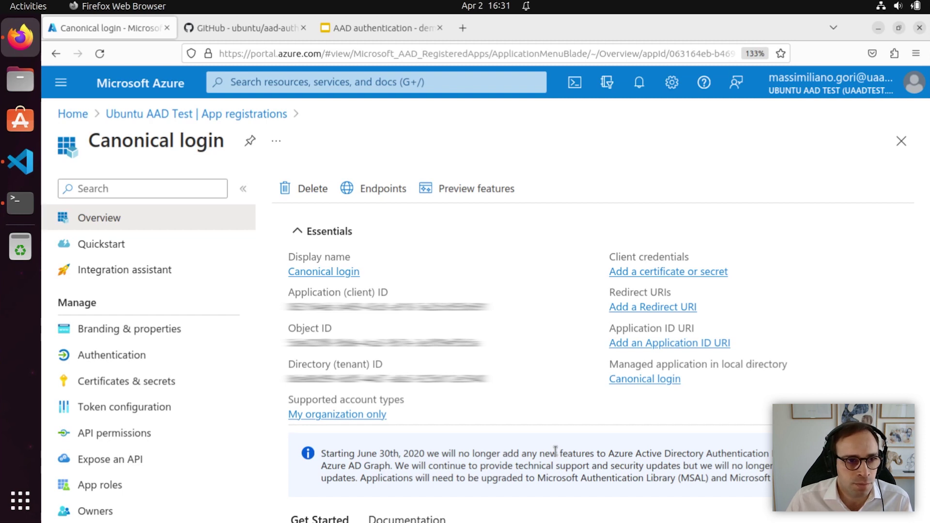
# - Install libpam-aad and libnss-aad, run pam-auth-update --enable mkhomedir, and enter code /etc/aad.conf
pyautogui.click(20, 202)
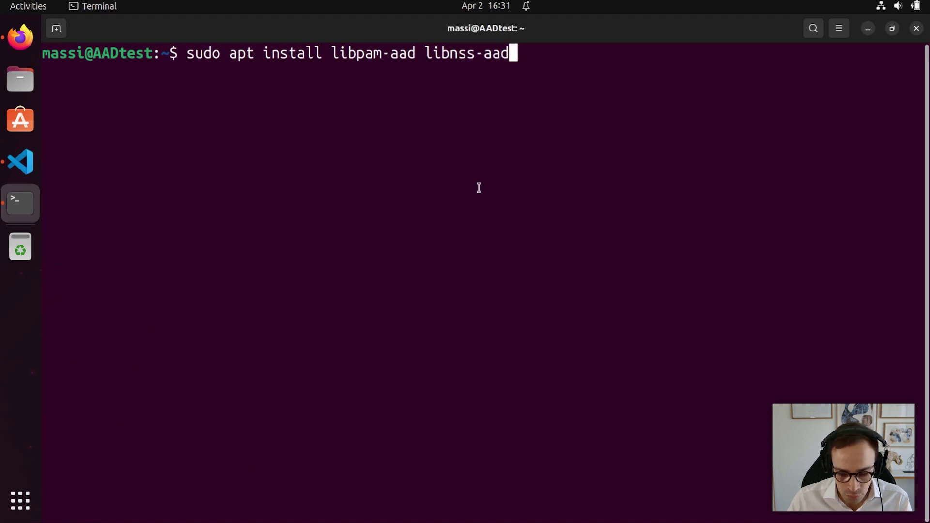
pyautogui.press('Return')
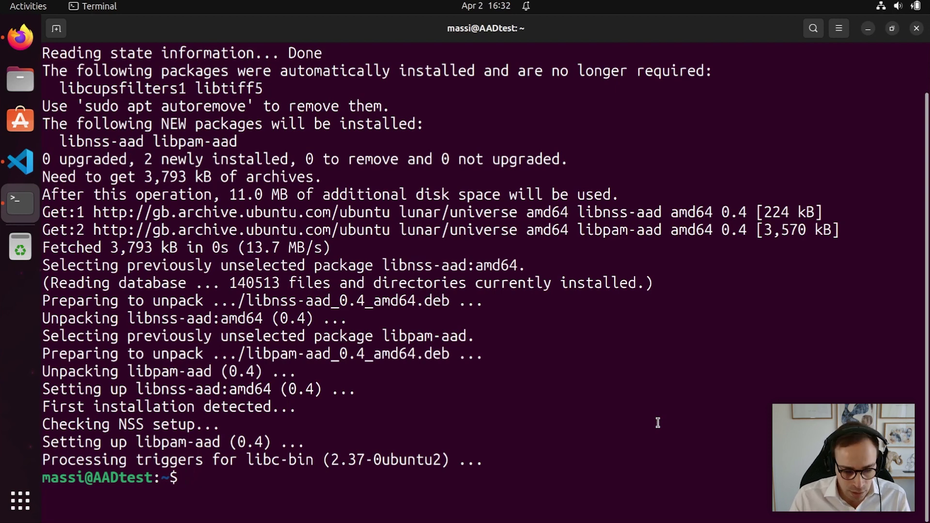
pyautogui.write('sudo ')
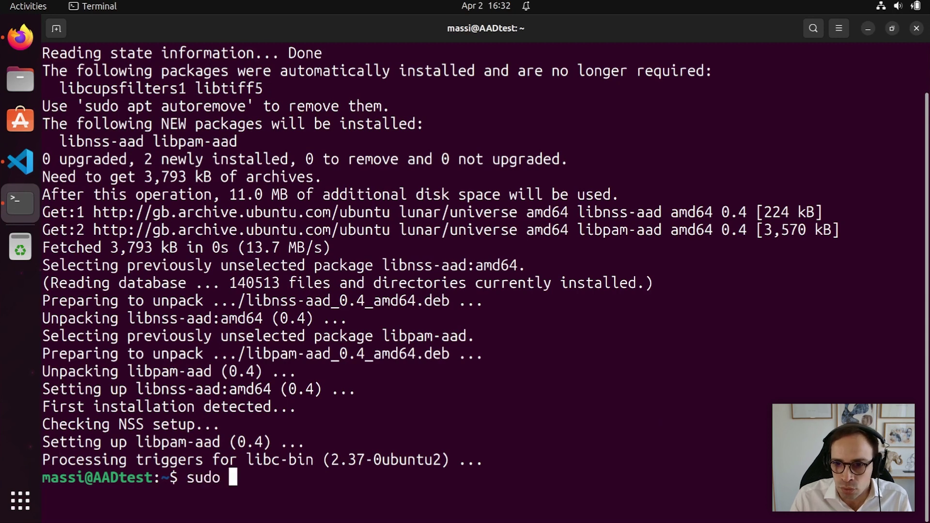
pyautogui.write('pam-auth')
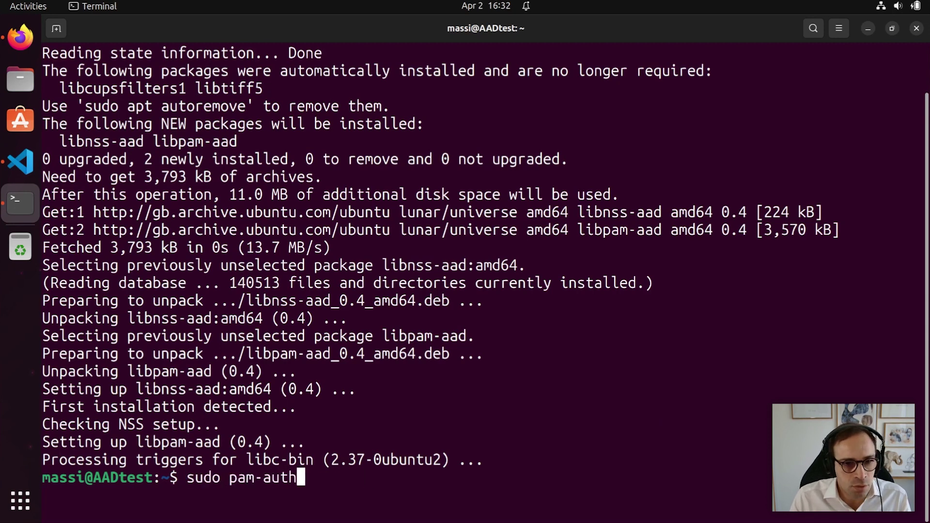
pyautogui.press('Tab')
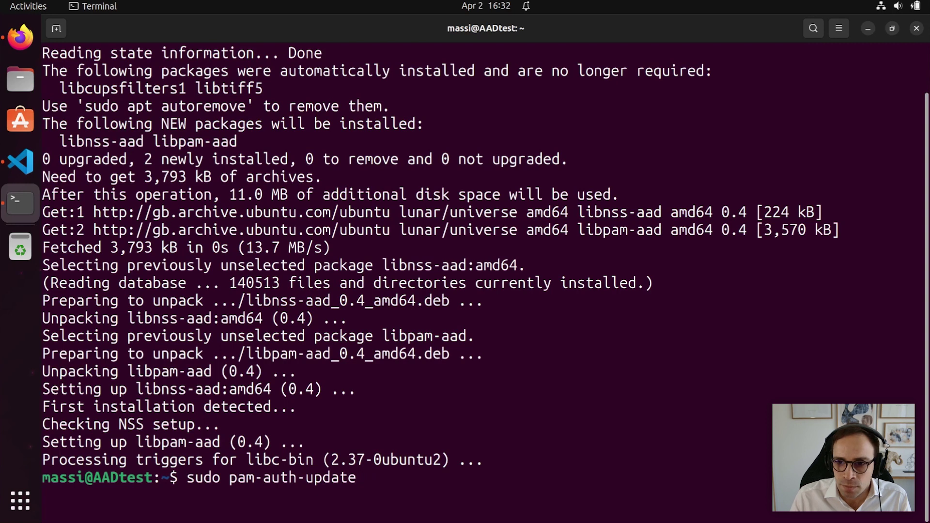
pyautogui.write('--enab')
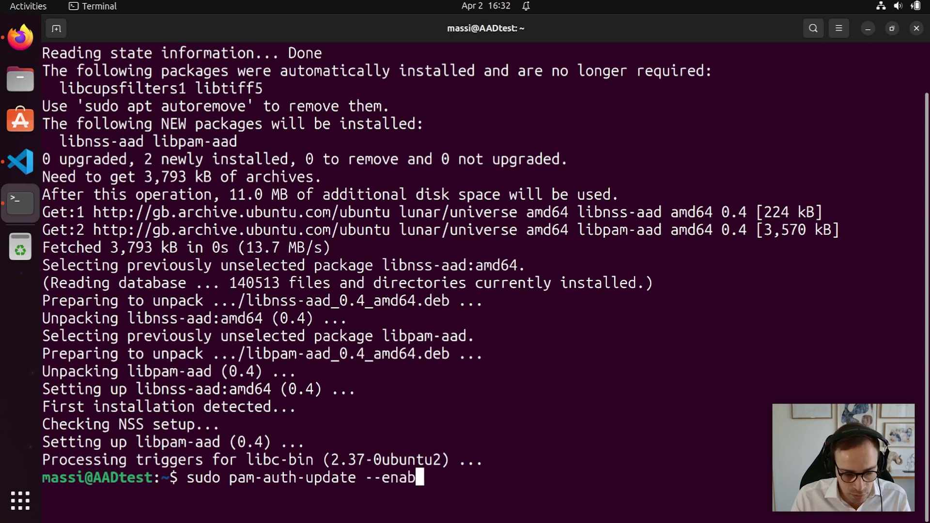
pyautogui.write('le mk')
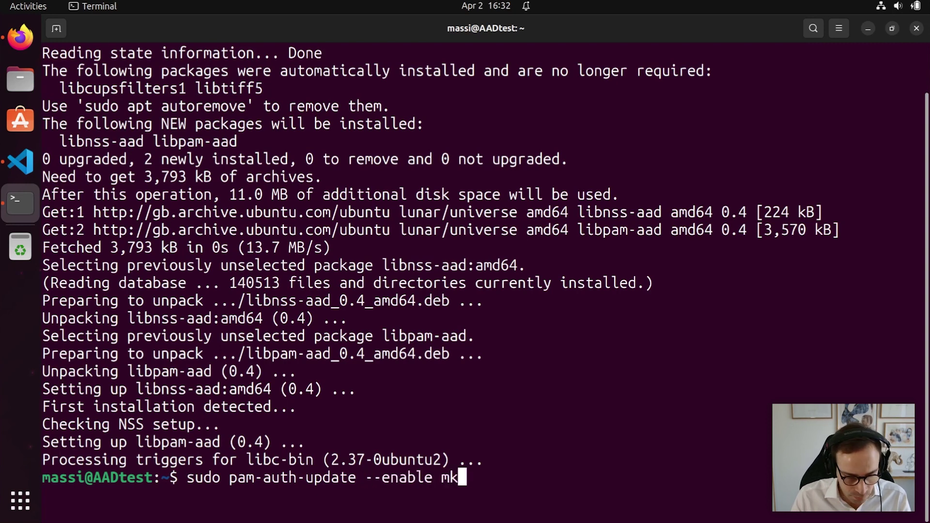
pyautogui.write('homedir')
pyautogui.press('Return')
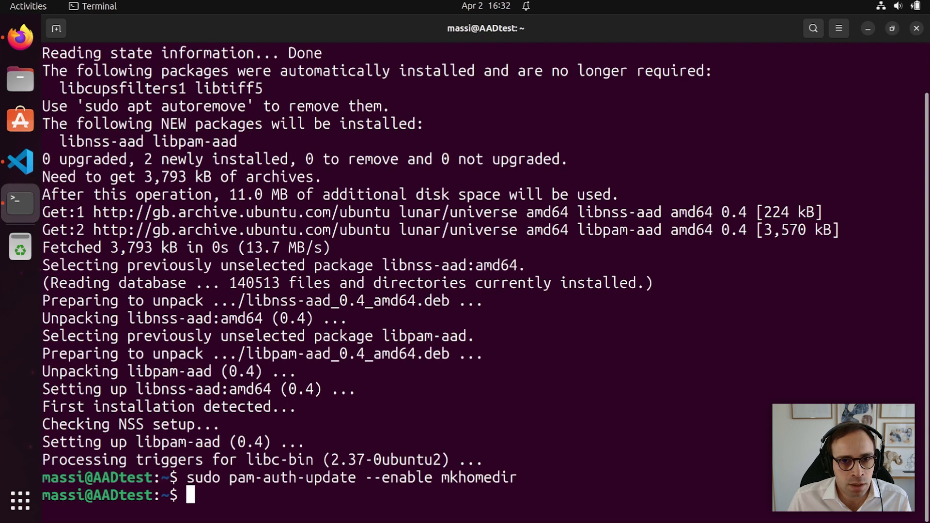
pyautogui.write('c')
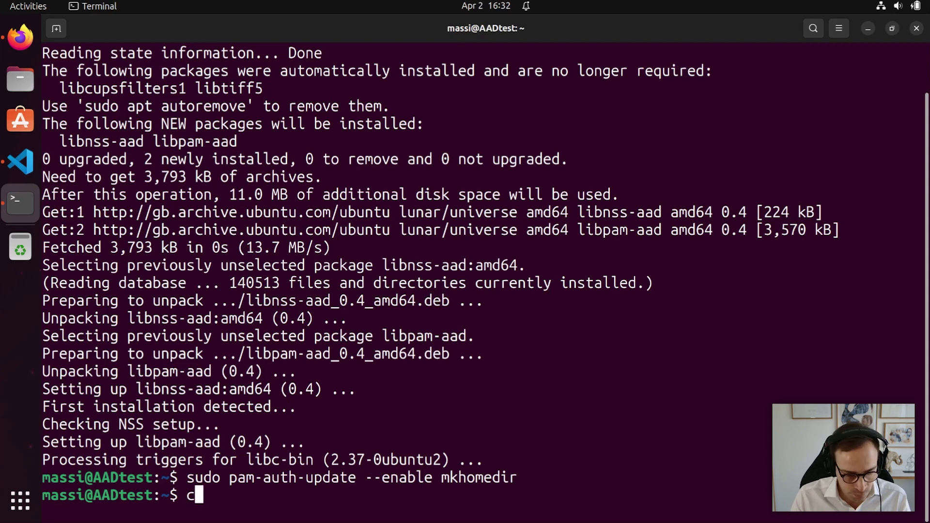
pyautogui.write('ode /etc/aad.conf')
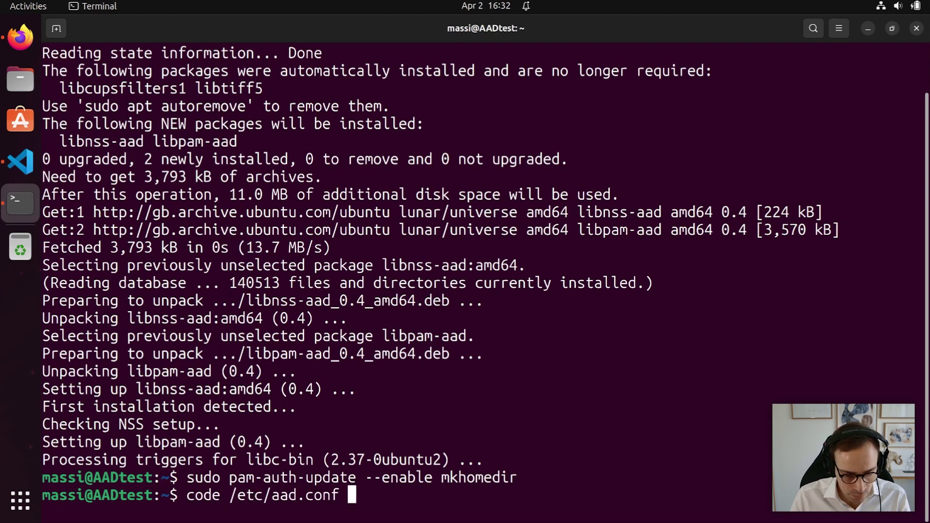
# - Open /etc/aad.conf in VS Code, uncomment tenant_id and app_id, and review the optional settings
pyautogui.press('Return')
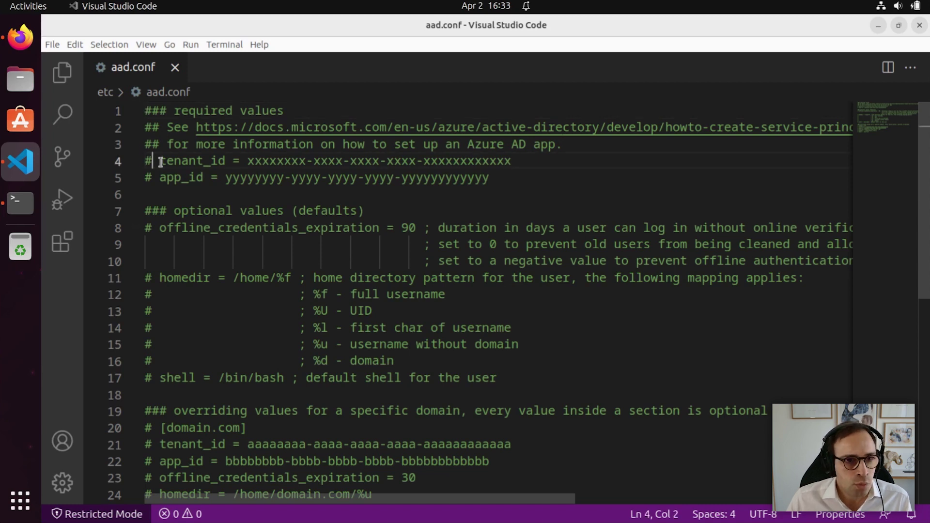
pyautogui.press('BackSpace')
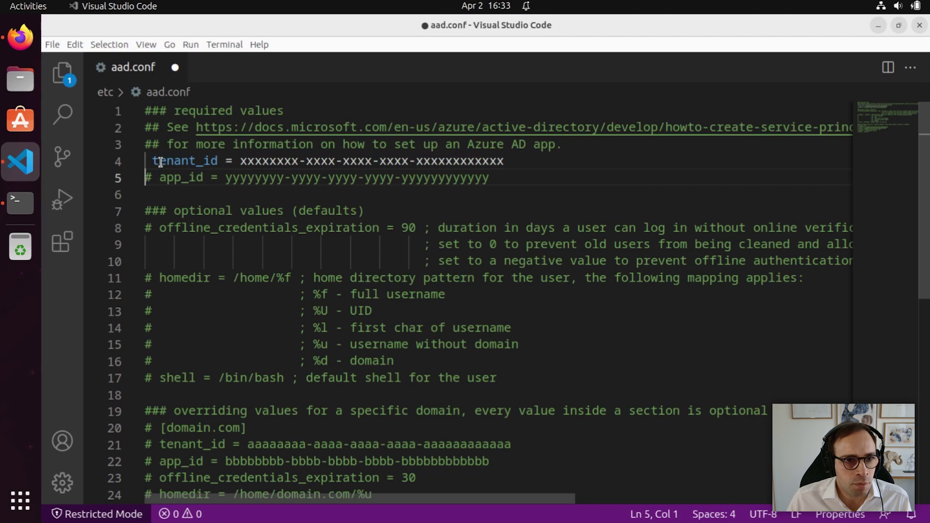
pyautogui.press('Delete')
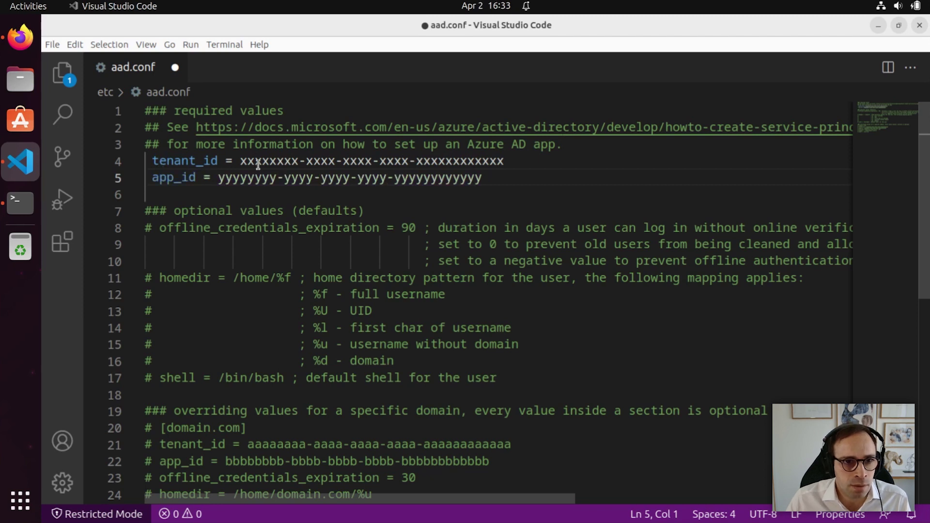
pyautogui.moveTo(242, 162); pyautogui.dragTo(286, 162)
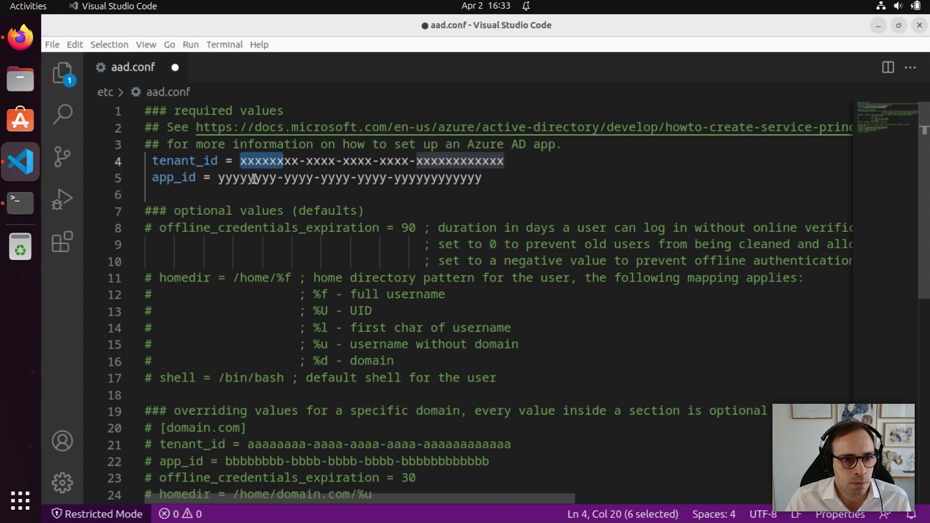
pyautogui.click(248, 201)
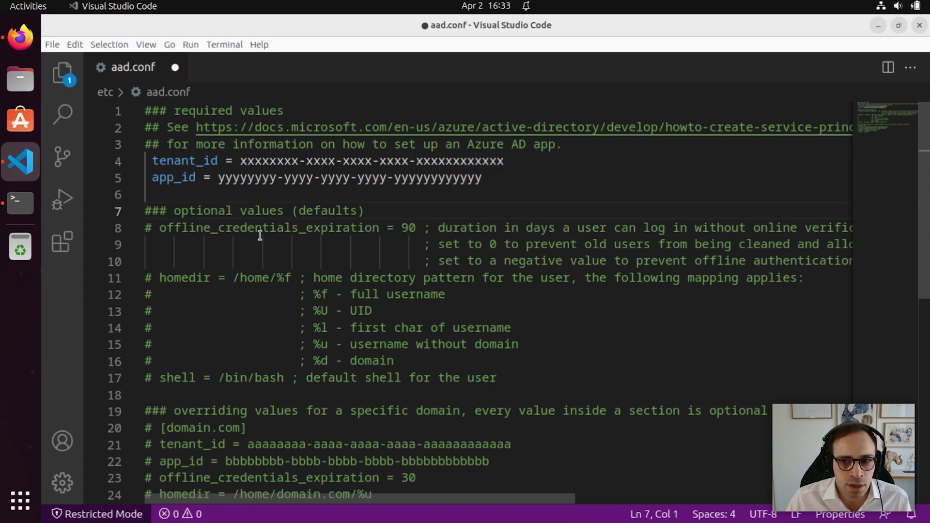
pyautogui.moveTo(926, 244); pyautogui.dragTo(926, 265)
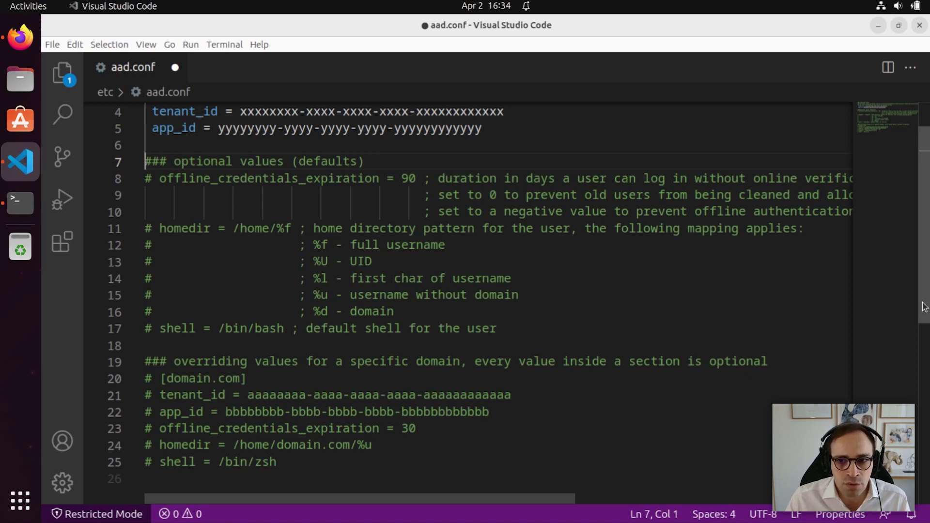
pyautogui.scroll(1, 925, 307)
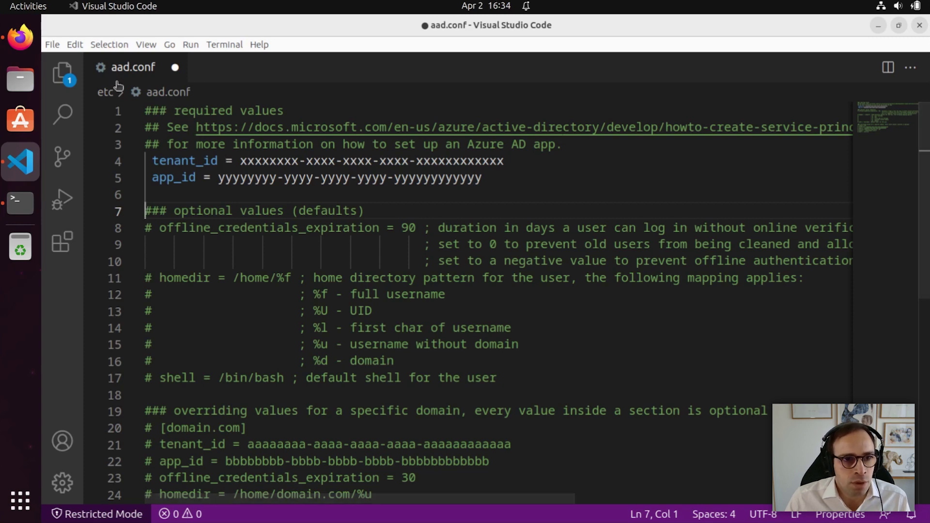
# - Copy the Directory (tenant) ID from Azure and paste it over the tenant_id placeholder
pyautogui.click(23, 45)
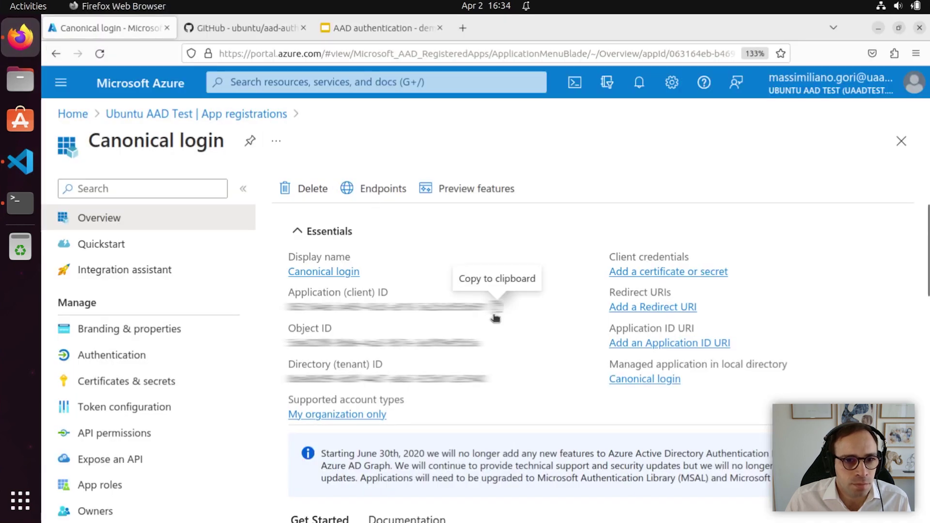
pyautogui.click(494, 379)
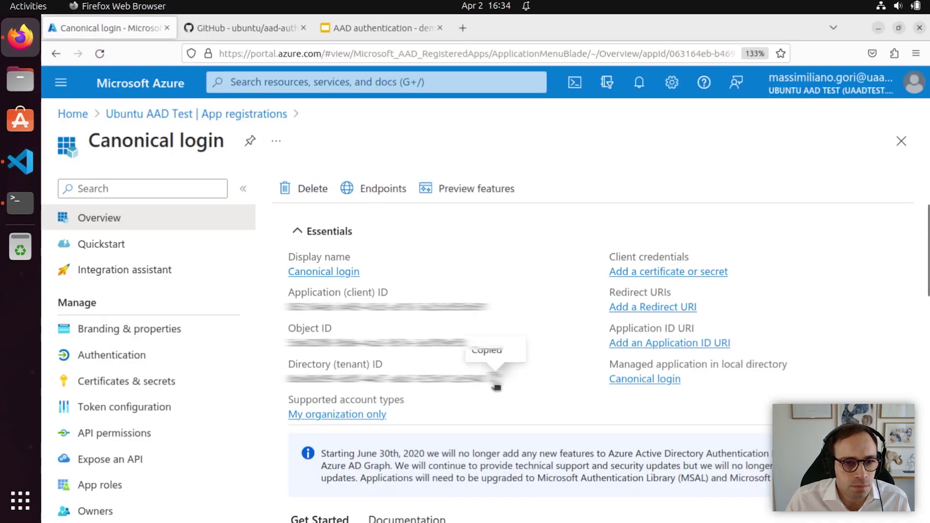
pyautogui.click(14, 172)
pyautogui.moveTo(240, 161); pyautogui.dragTo(516, 162)
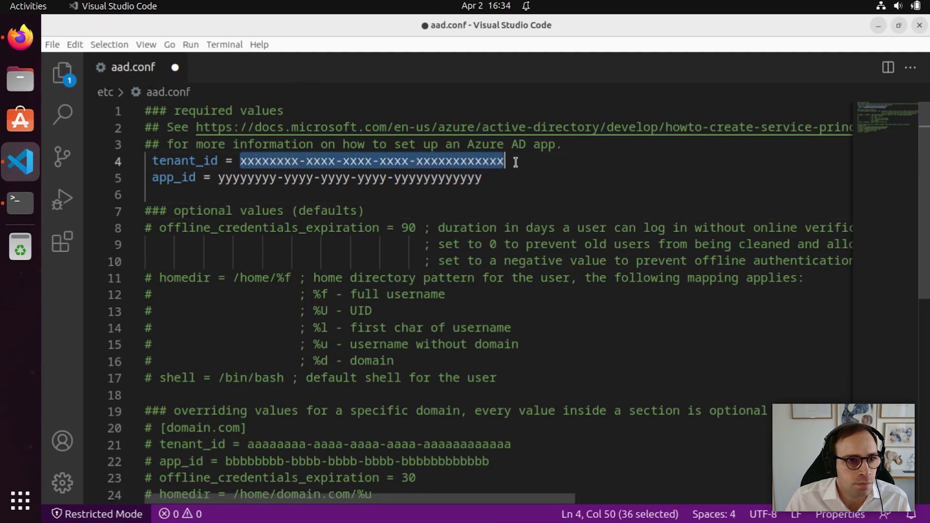
pyautogui.hotkey('ctrl', 'v')
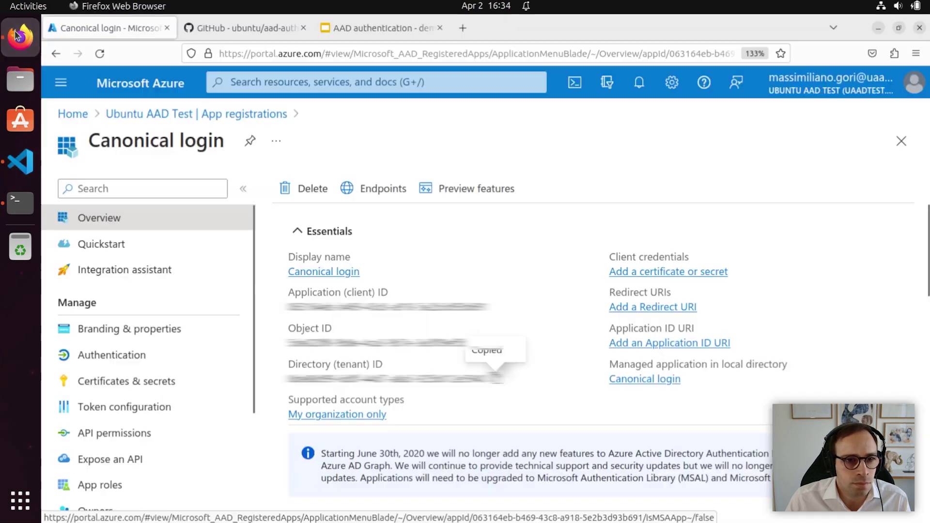
# - Copy the Application (client) ID and select the app_id placeholder on line 5
pyautogui.click(20, 36)
pyautogui.click(495, 306)
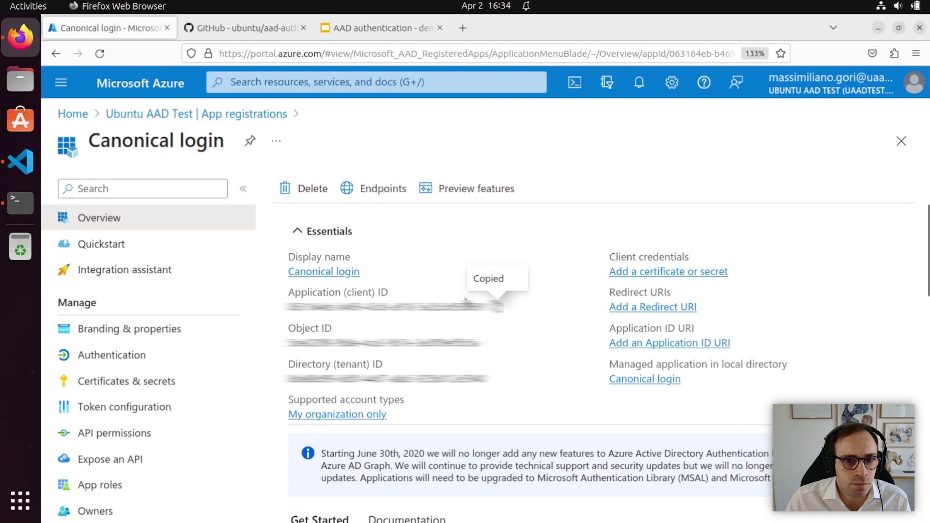
pyautogui.click(20, 161)
pyautogui.moveTo(219, 178); pyautogui.dragTo(493, 180)
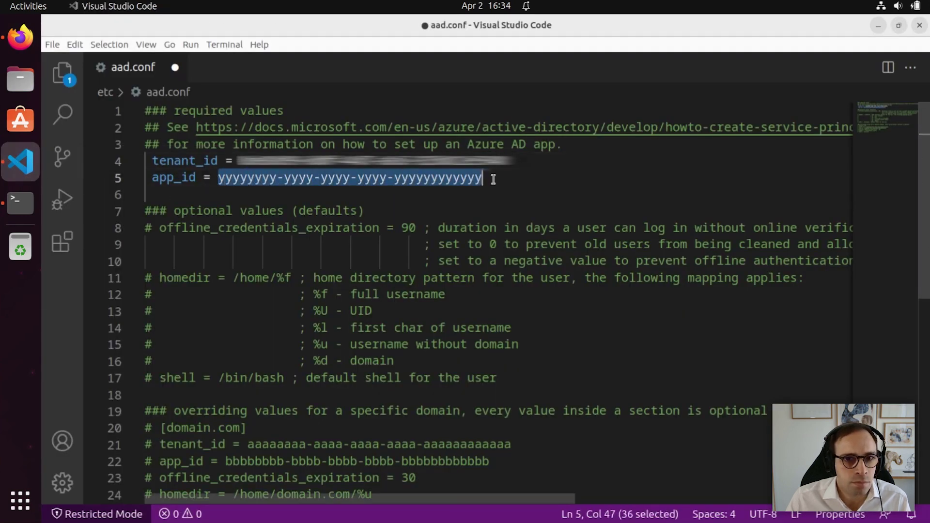
# - Paste the client ID into app_id and save aad.conf using Retry as Sudo with the account password
pyautogui.hotkey('ctrl', 'v')
pyautogui.click(53, 44)
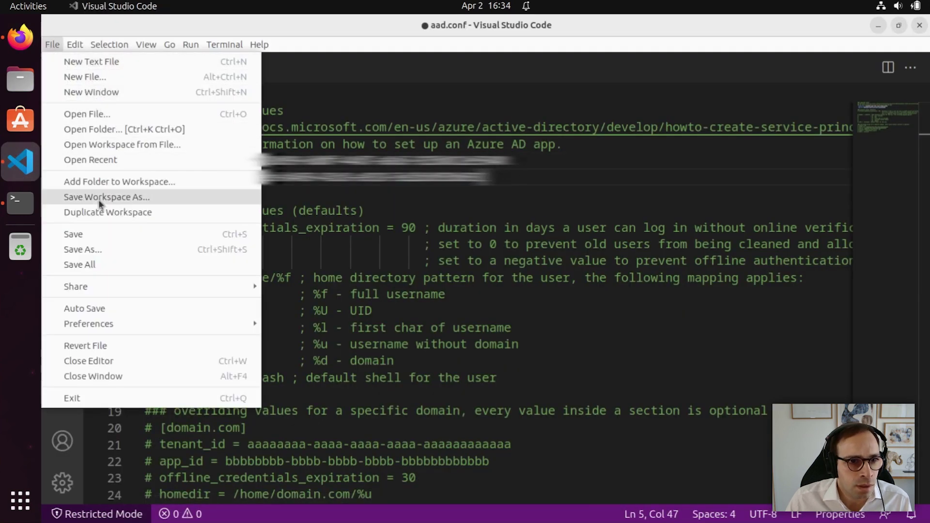
pyautogui.click(99, 231)
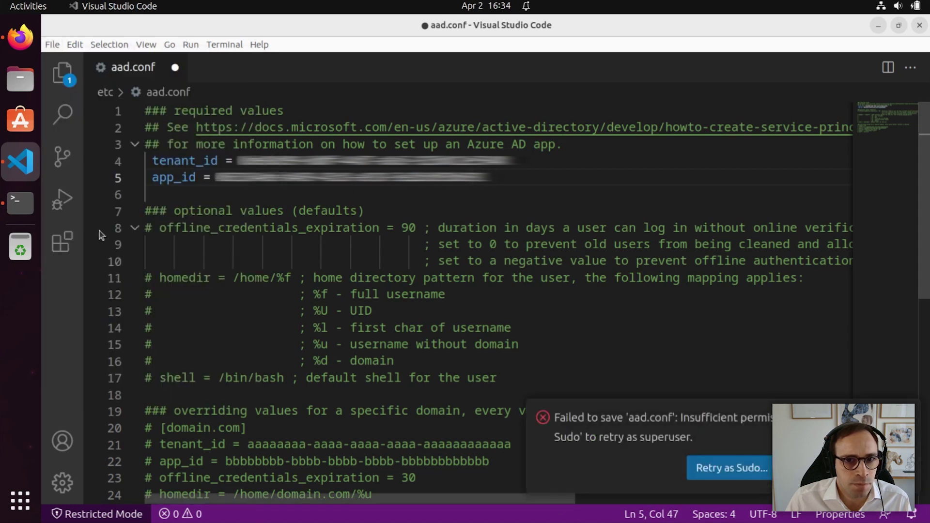
pyautogui.click(730, 468)
pyautogui.write('•••')
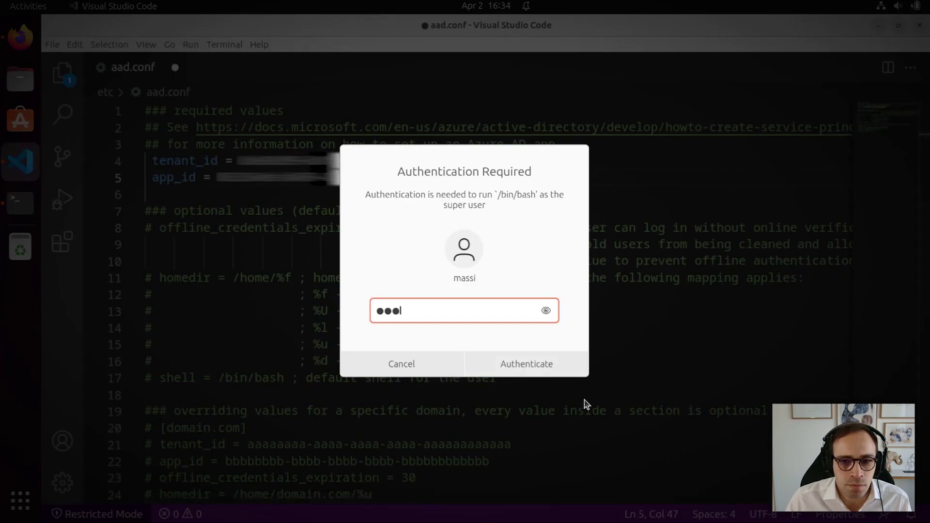
pyautogui.write('••••••')
pyautogui.press('Return')
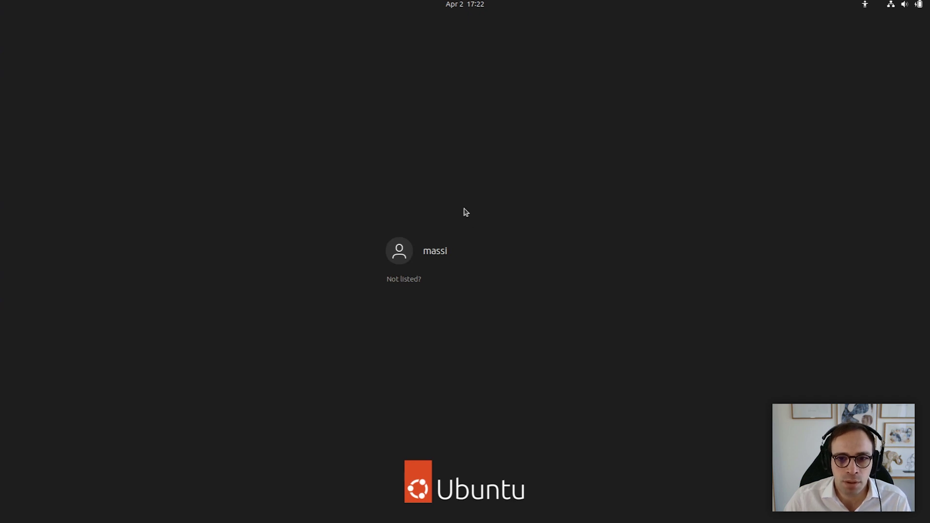
# - Log in through Not listed? with the Azure AD username and its password
pyautogui.click(410, 281)
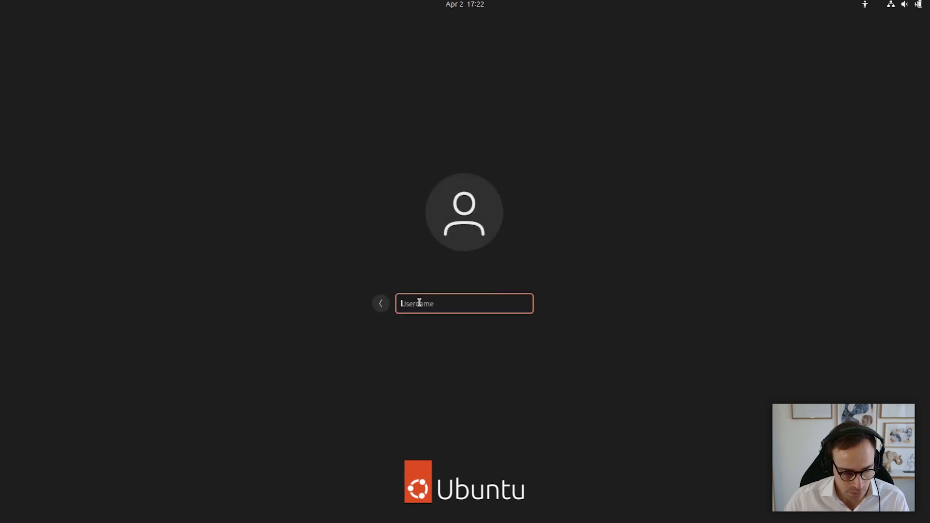
pyautogui.hotkey('ctrl', 'v')
pyautogui.press('Return')
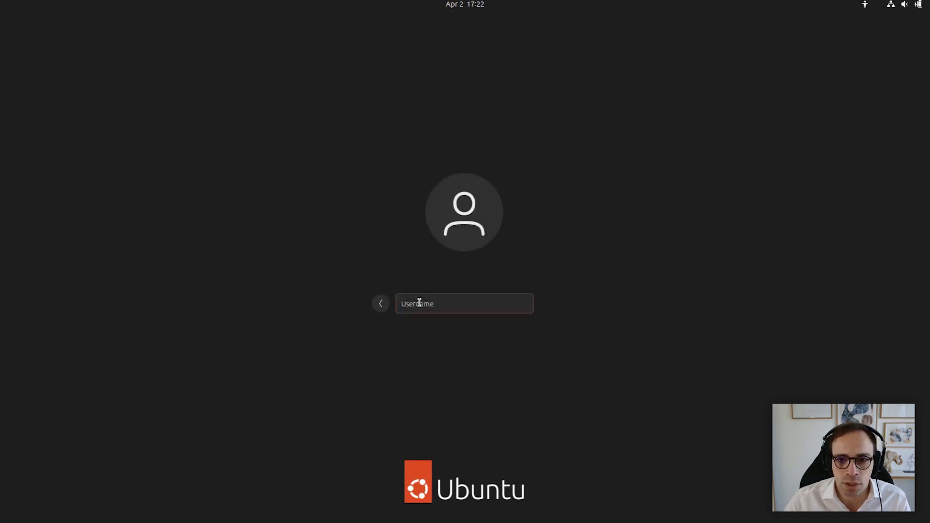
pyautogui.write('•')
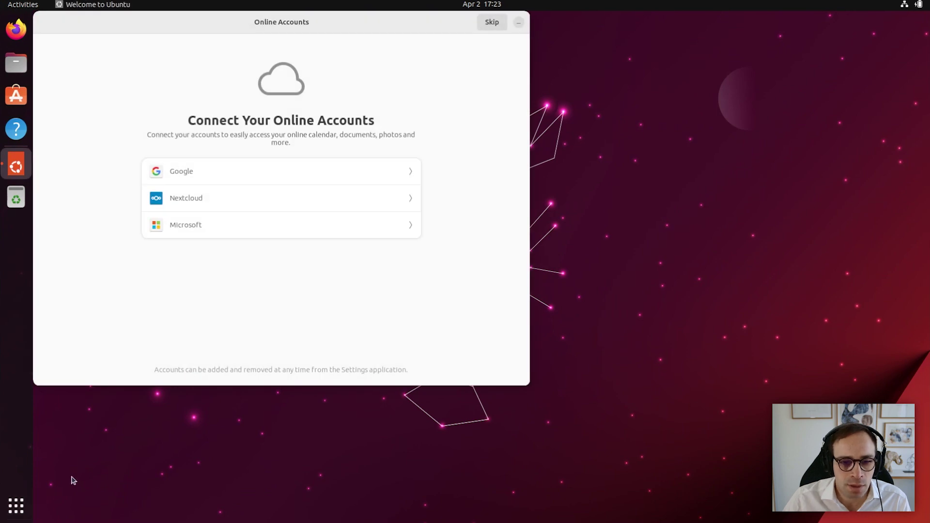
# - Open a terminal with Ctrl+Alt+T and run pwd to confirm the new /home directory
pyautogui.hotkey('ctrl', 'alt', 't')
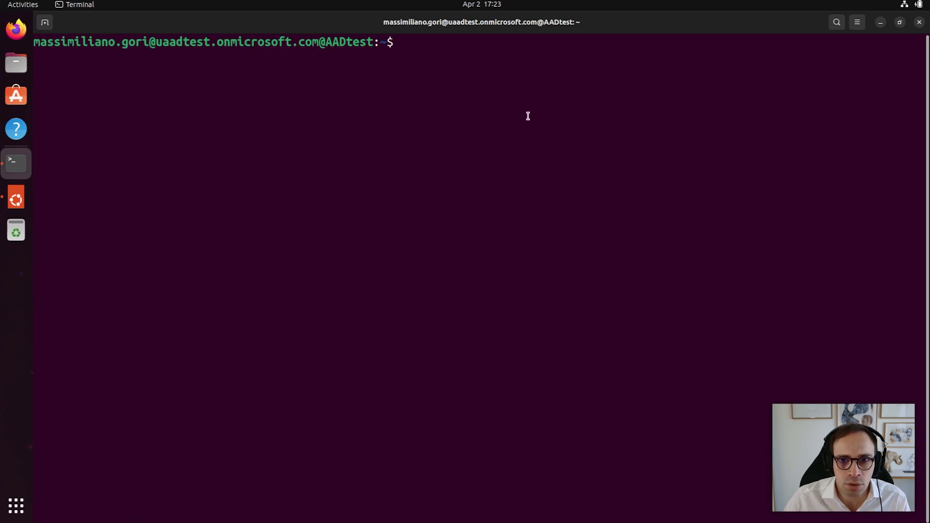
pyautogui.write('pwd')
pyautogui.press('Return')
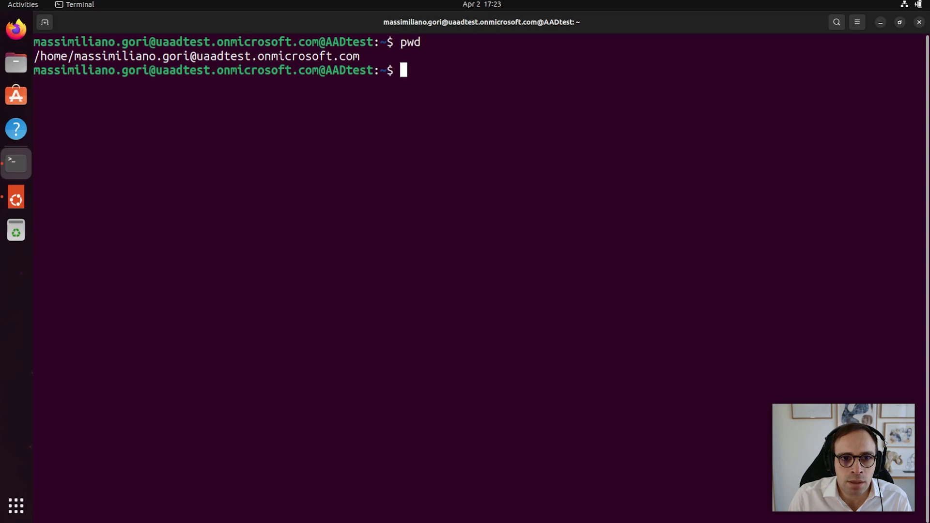